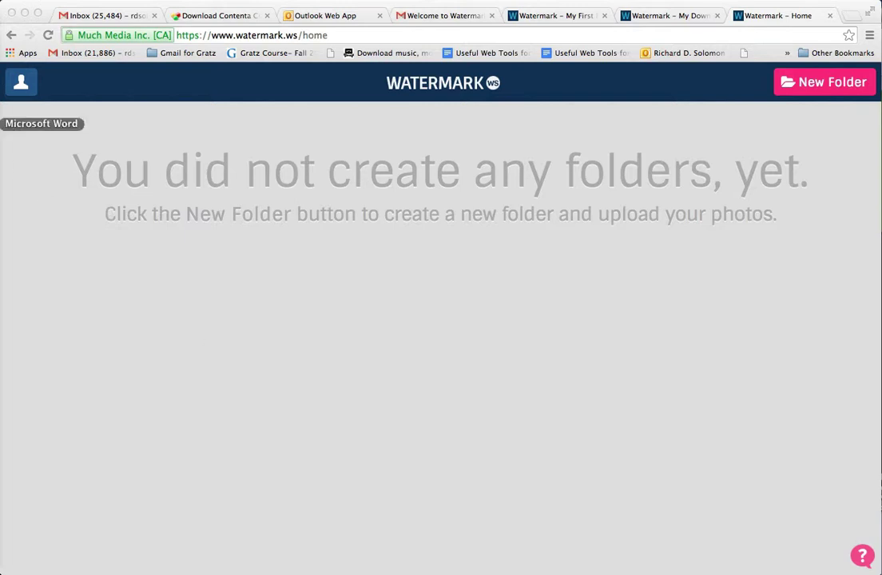
- Create a new Untitled watermark folder and open its photo upload page
{"action": "left_click", "coordinate": [2, 123]}
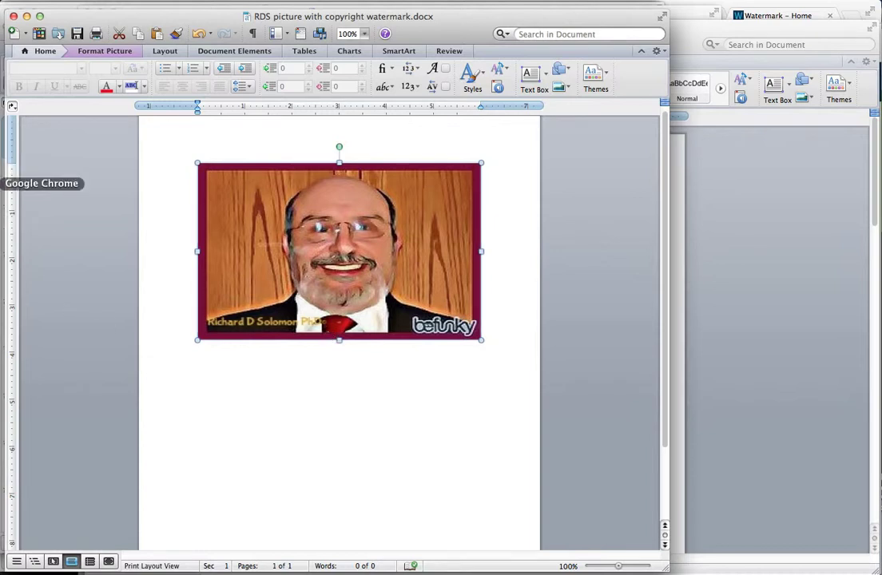
{"action": "left_click", "coordinate": [7, 183]}
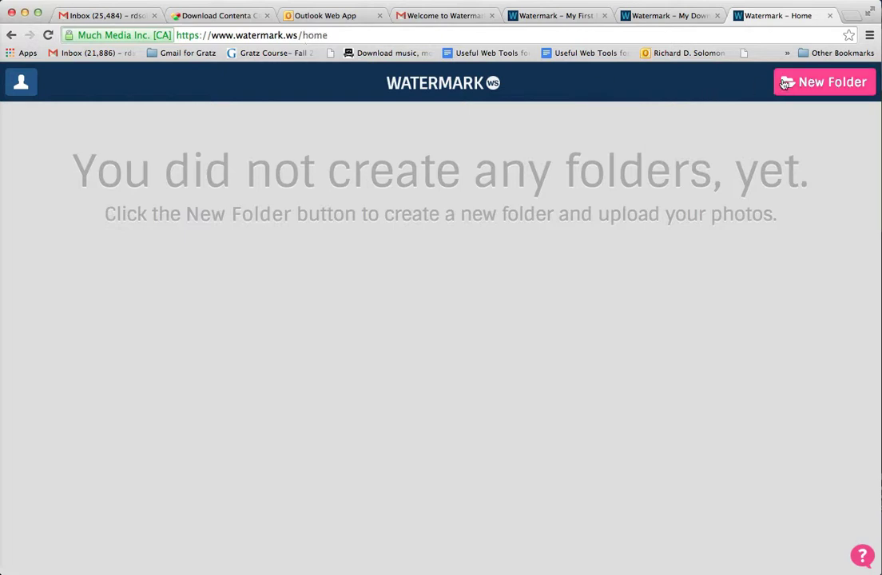
{"action": "left_click", "coordinate": [831, 85]}
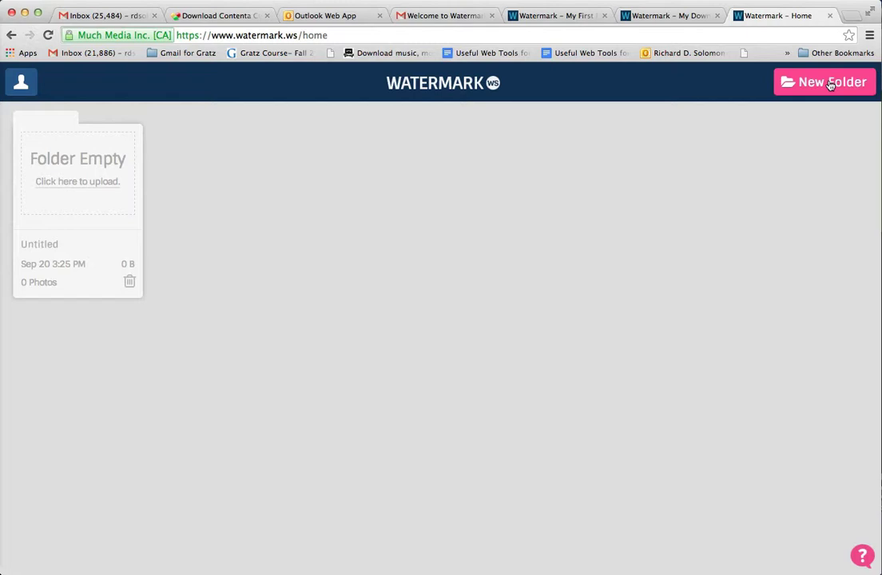
{"action": "left_click", "coordinate": [71, 184]}
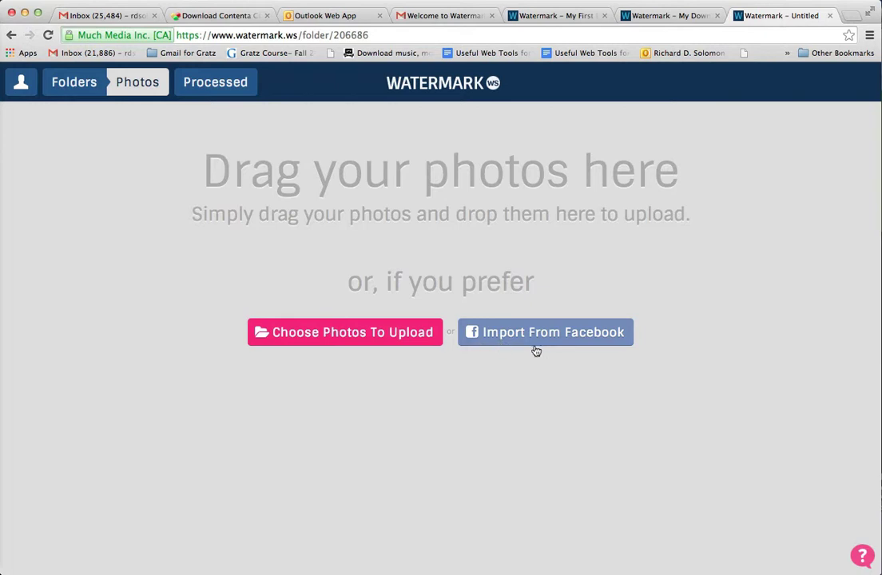
- Upload 'Befunky picture of RDS.jpg' from the Desktop's RDS FOLDER into the folder
{"action": "left_click", "coordinate": [369, 334]}
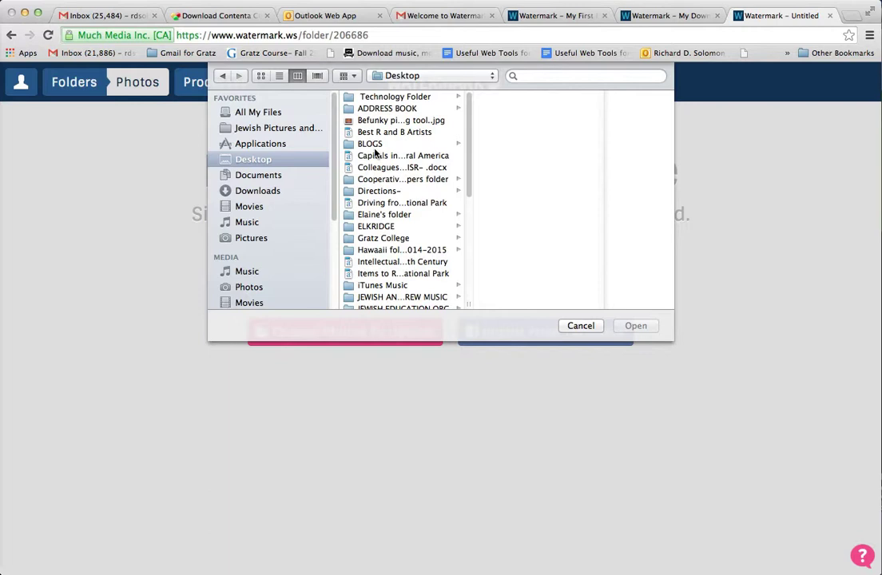
{"action": "scroll", "coordinate": [375, 152], "scroll_direction": "down", "scroll_amount": 1}
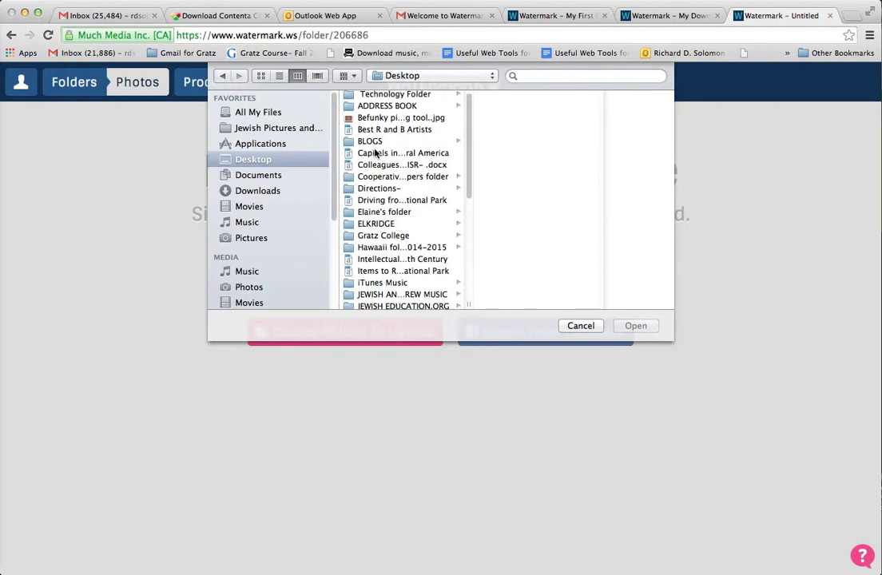
{"action": "scroll", "coordinate": [375, 152], "scroll_direction": "up", "scroll_amount": 1}
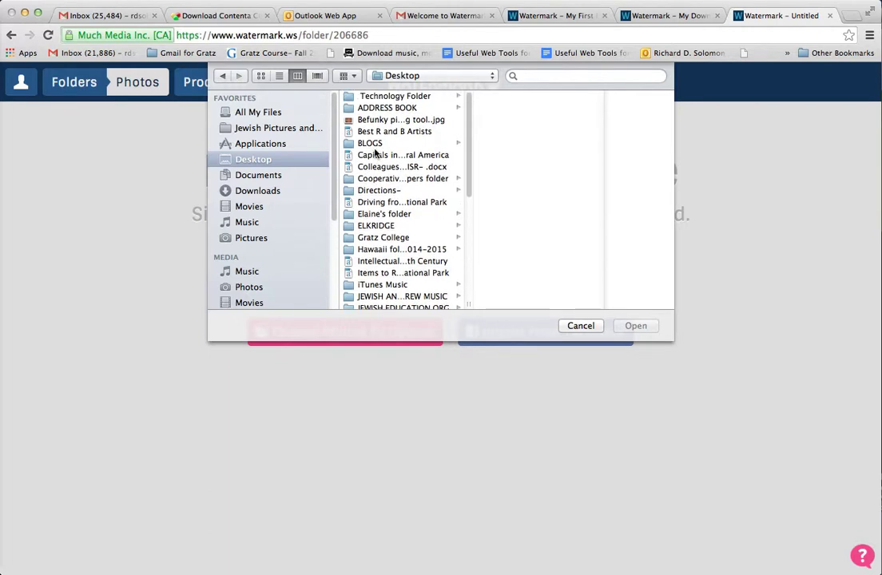
{"action": "scroll", "coordinate": [375, 152], "scroll_direction": "down", "scroll_amount": 2}
{"action": "scroll", "coordinate": [374, 151], "scroll_direction": "down", "scroll_amount": 5}
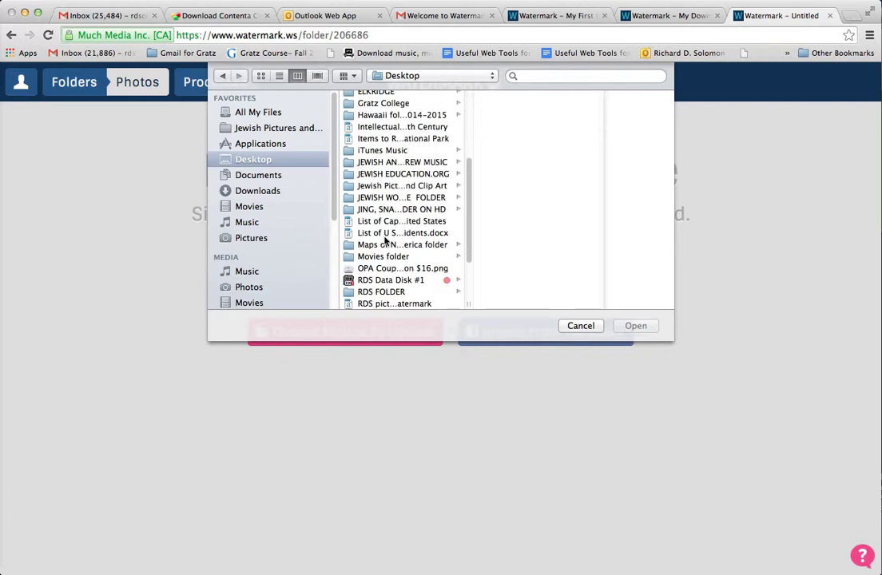
{"action": "left_click", "coordinate": [385, 292]}
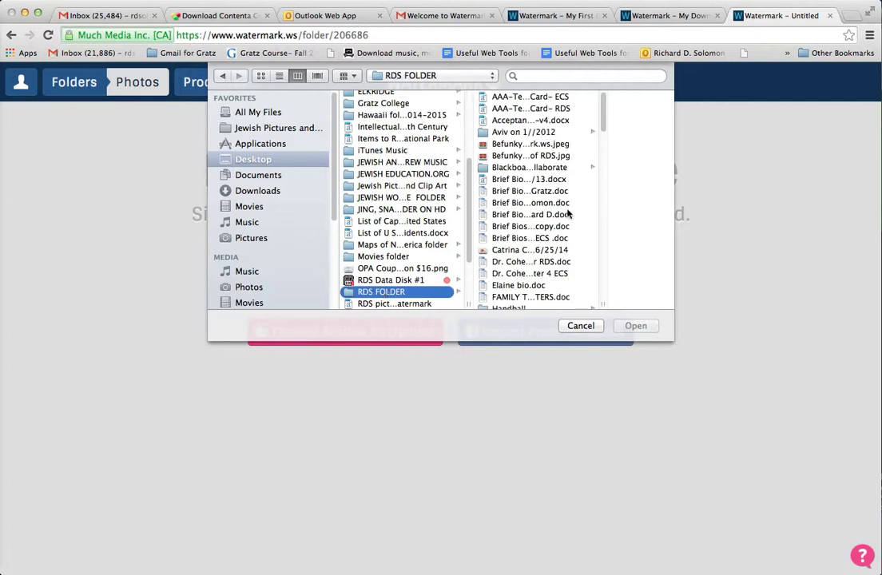
{"action": "left_click", "coordinate": [540, 156]}
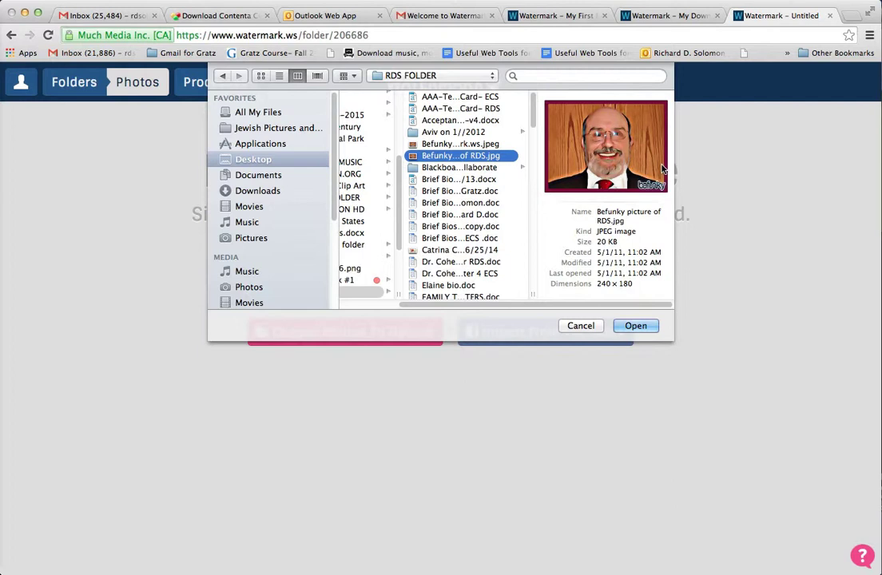
{"action": "left_click", "coordinate": [635, 327]}
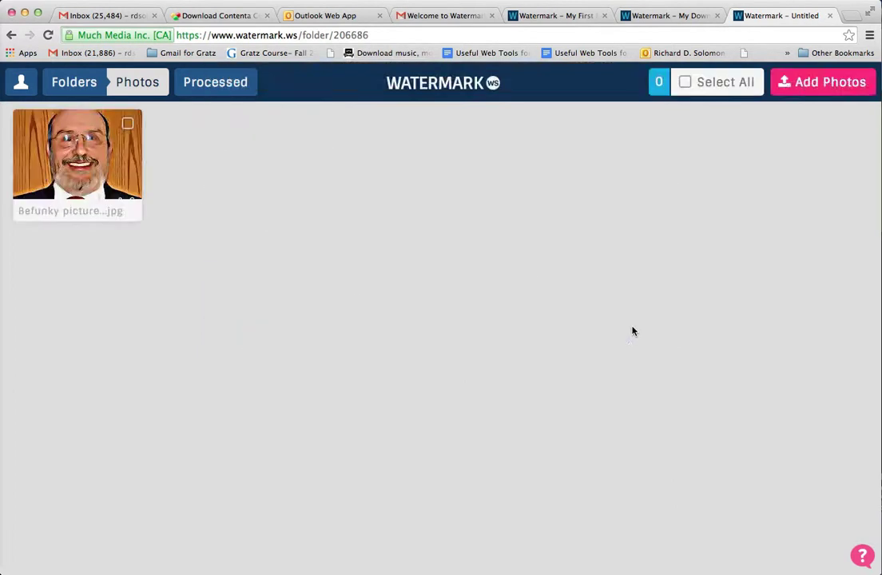
- Open the uploaded portrait thumbnail in the watermark Editor
{"action": "mouse_move", "coordinate": [93, 145]}
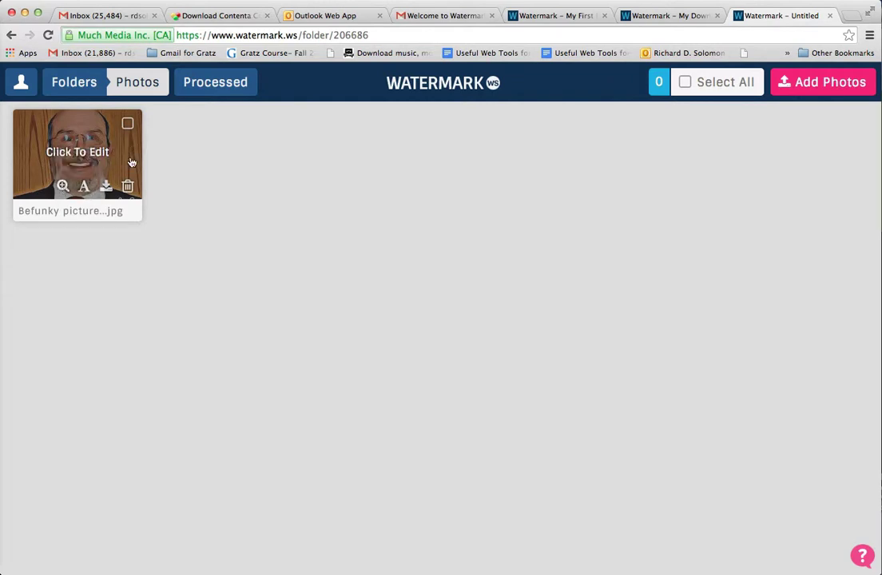
{"action": "left_click", "coordinate": [93, 152]}
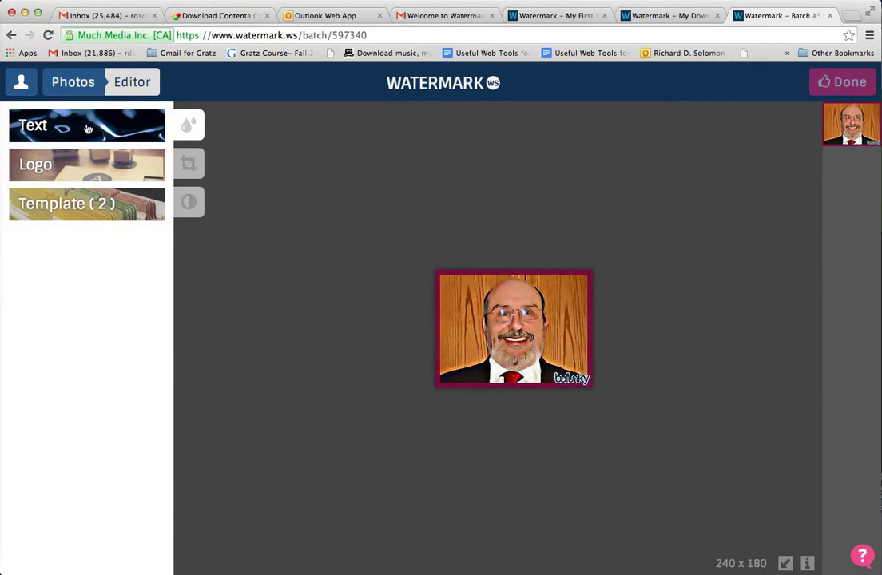
- Add a text watermark reading © followed by the owner's full name and 'Phd'
{"action": "left_click", "coordinate": [88, 128]}
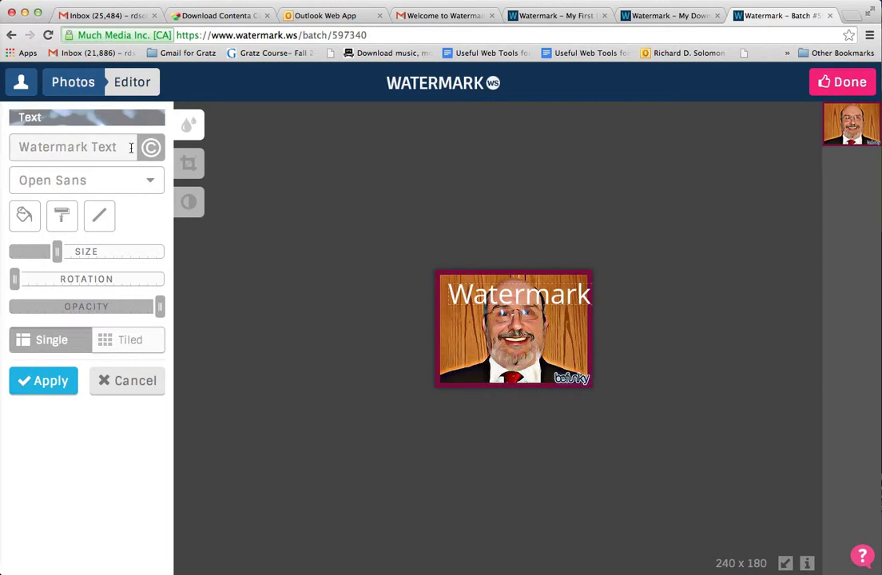
{"action": "left_click", "coordinate": [151, 150]}
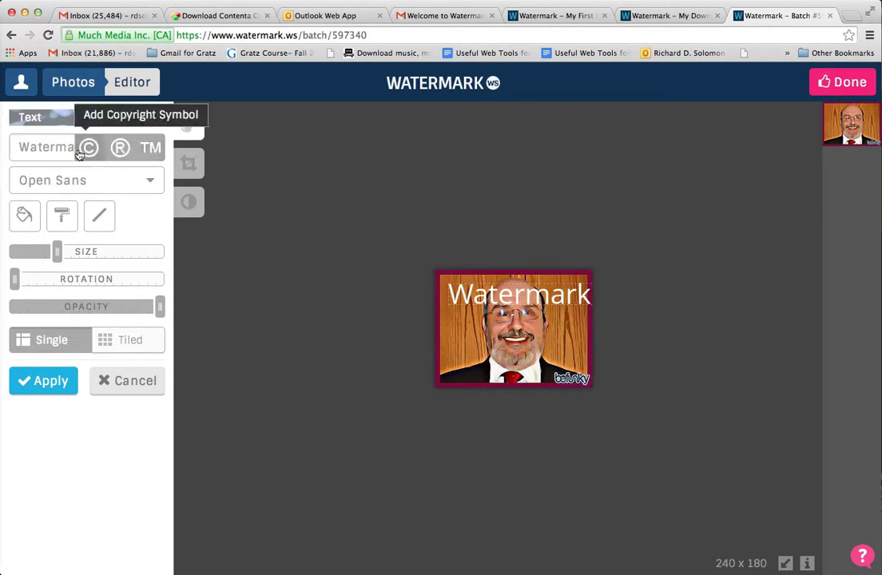
{"action": "left_click", "coordinate": [88, 150]}
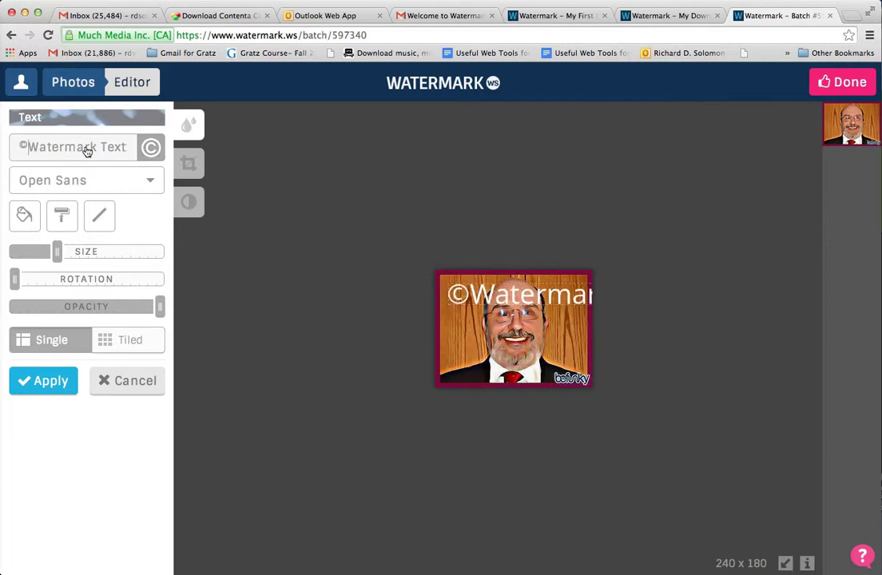
{"action": "type", "text": "R"}
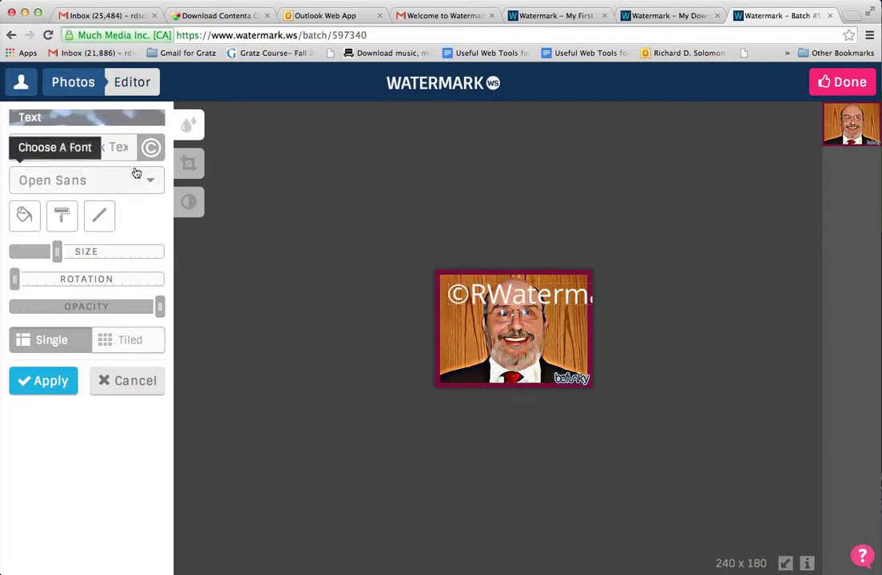
{"action": "left_click_drag", "start_coordinate": [126, 147], "coordinate": [32, 147]}
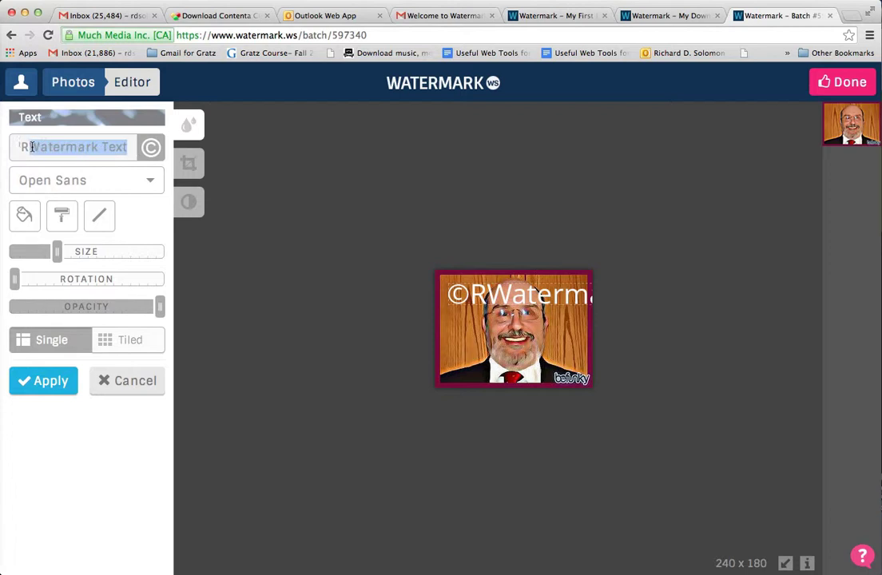
{"action": "type", "text": "i"}
{"action": "key", "text": "BackSpace"}
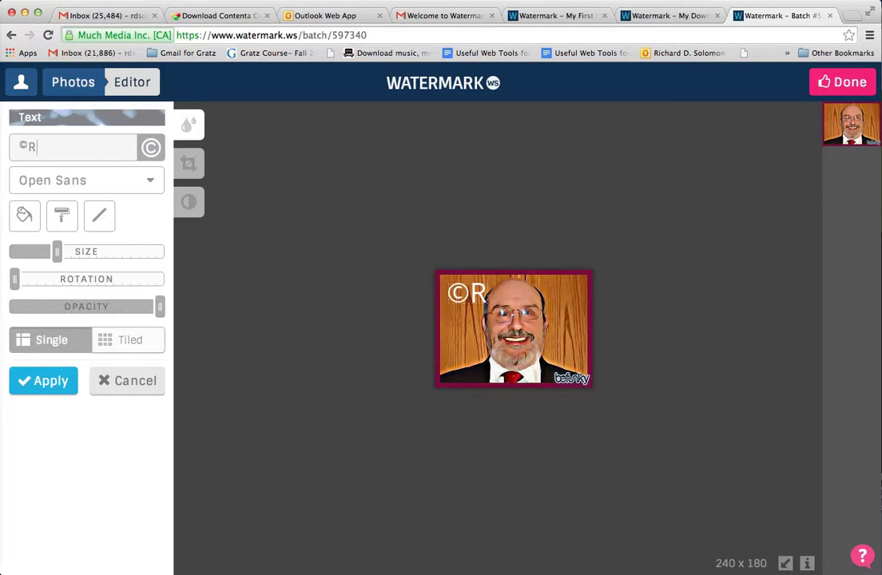
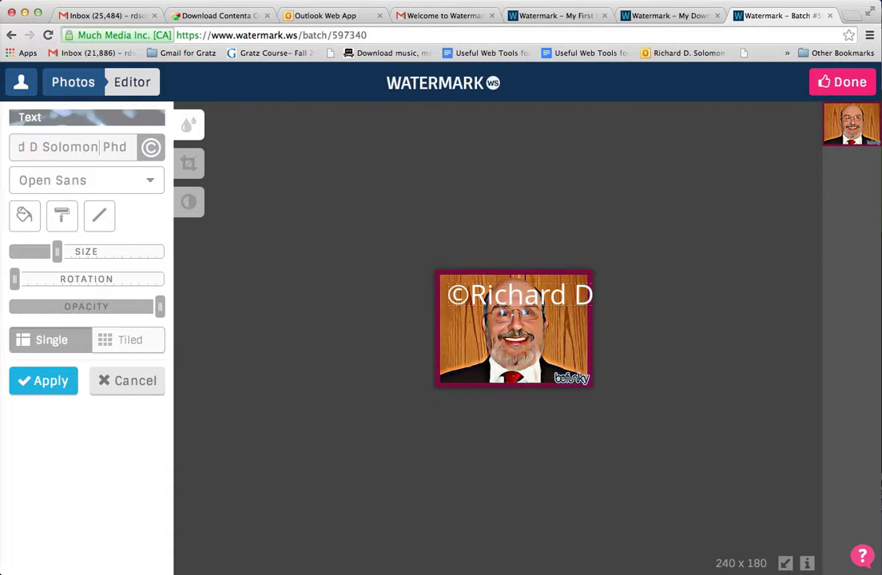
{"action": "left_click", "coordinate": [33, 147]}
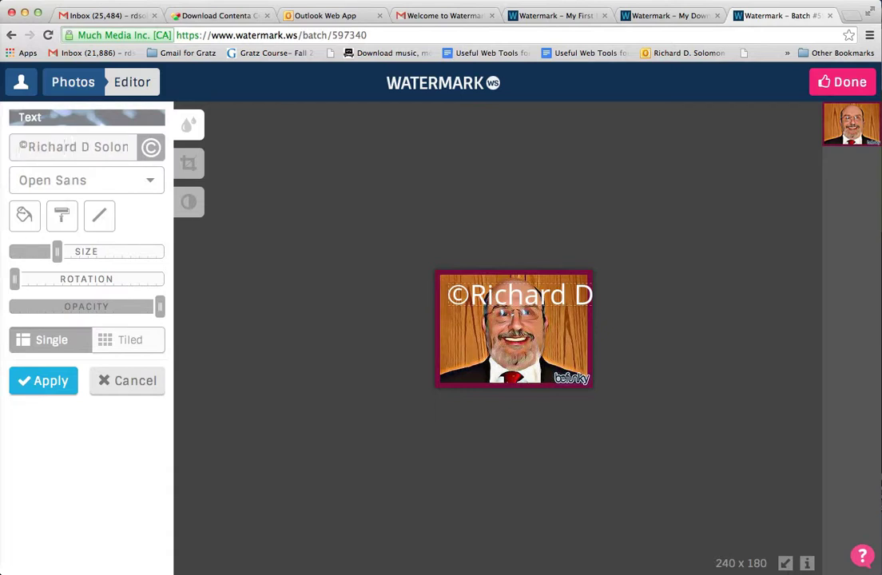
- Set the watermark text font to Grand Hotel
{"action": "left_click", "coordinate": [149, 181]}
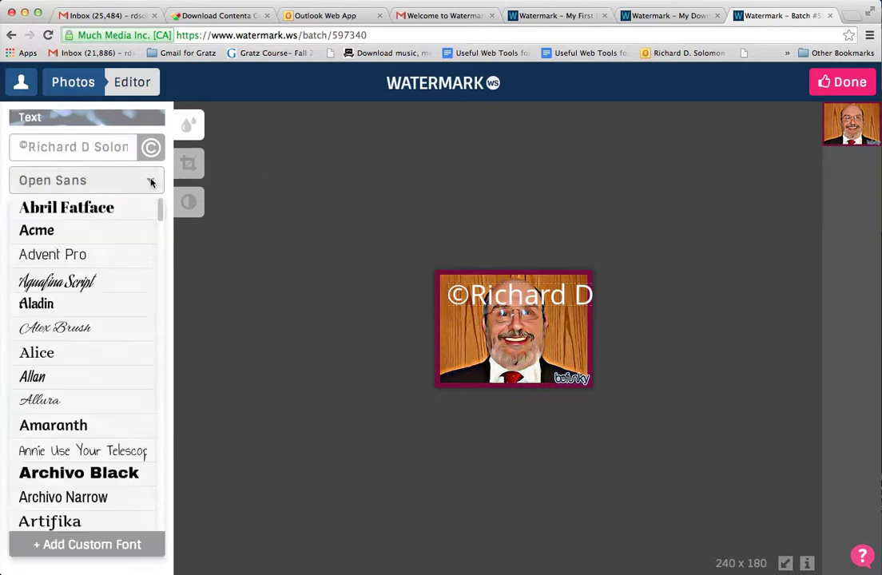
{"action": "scroll", "coordinate": [109, 388], "scroll_direction": "down", "scroll_amount": 15}
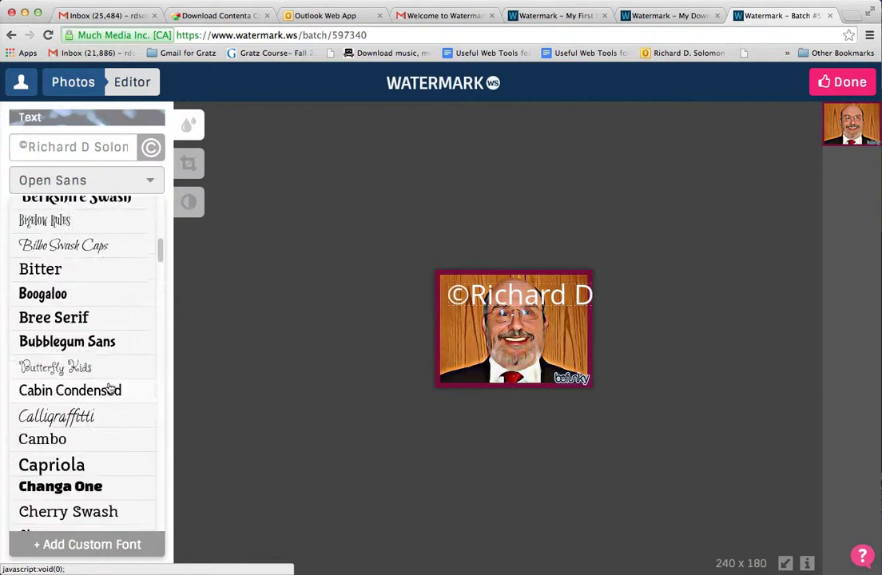
{"action": "scroll", "coordinate": [109, 388], "scroll_direction": "down", "scroll_amount": 5}
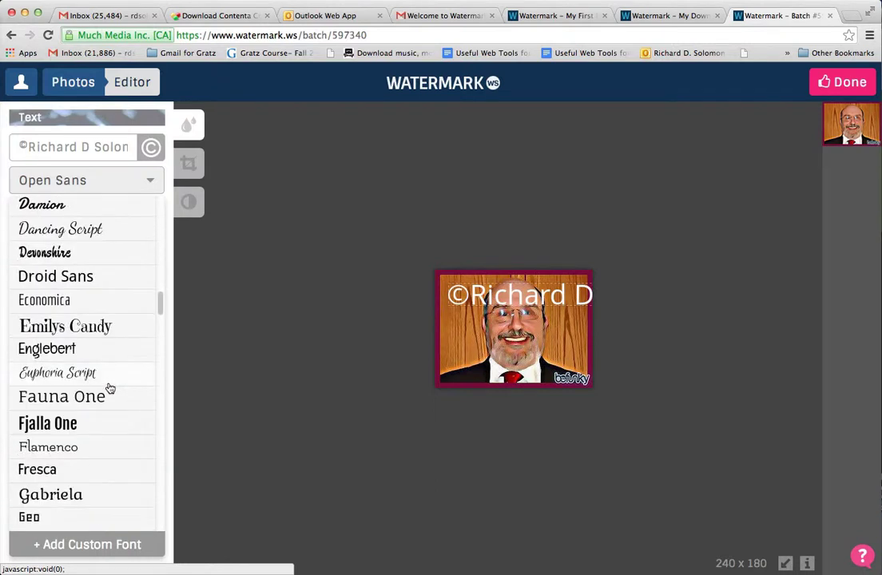
{"action": "scroll", "coordinate": [110, 389], "scroll_direction": "down", "scroll_amount": 10}
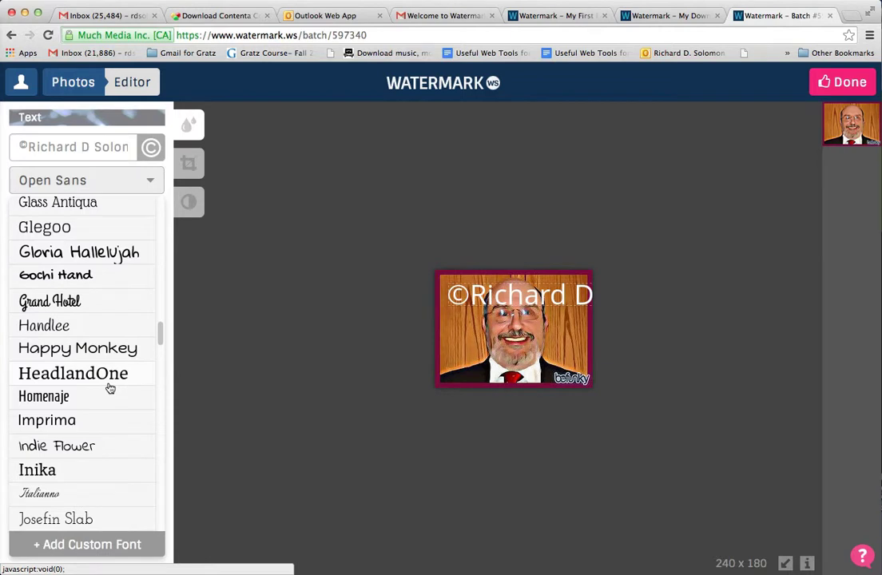
{"action": "scroll", "coordinate": [110, 388], "scroll_direction": "down", "scroll_amount": 5}
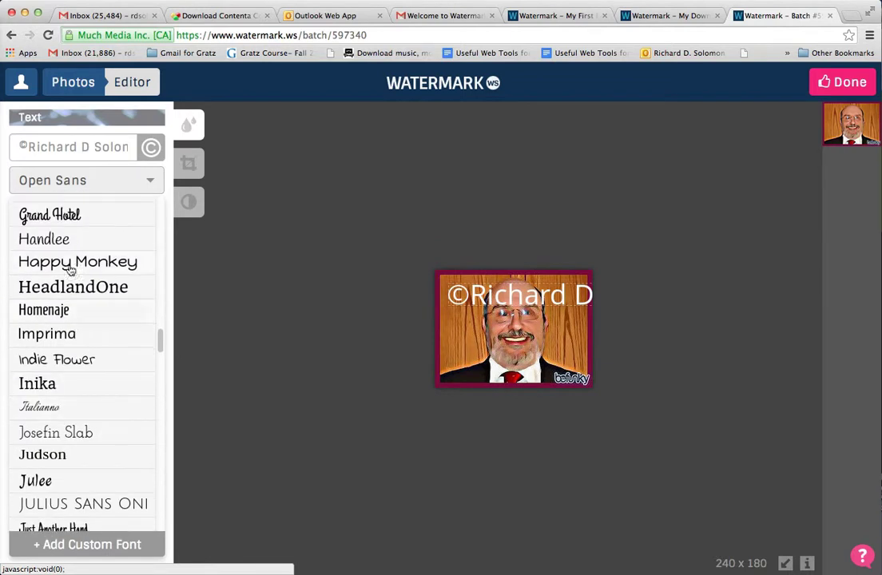
{"action": "left_click", "coordinate": [69, 217]}
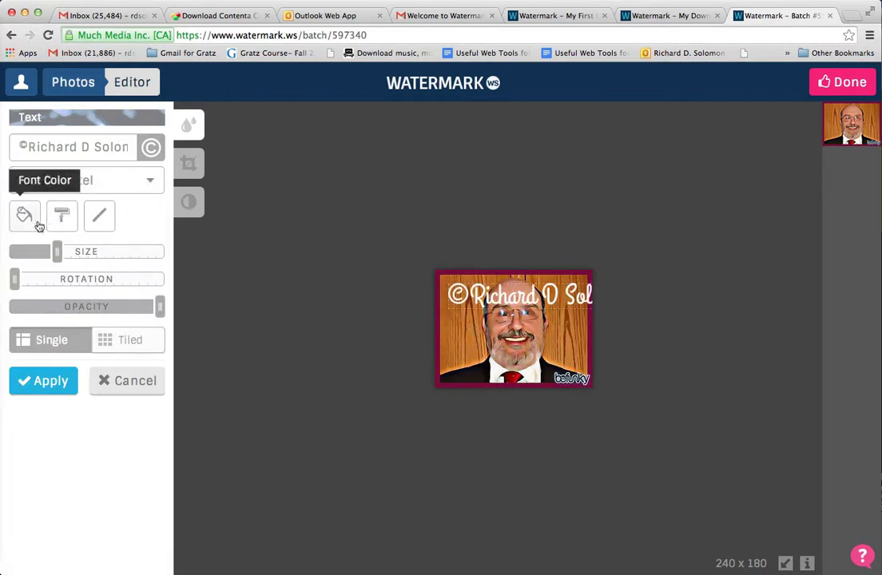
- Color the watermark text yellow (#e3c920)
{"action": "left_click", "coordinate": [32, 222]}
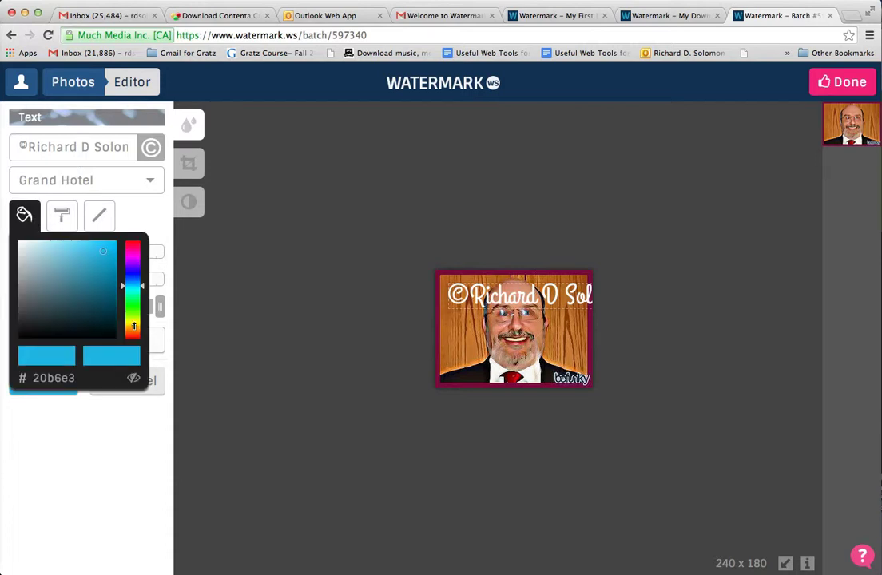
{"action": "left_click", "coordinate": [133, 324]}
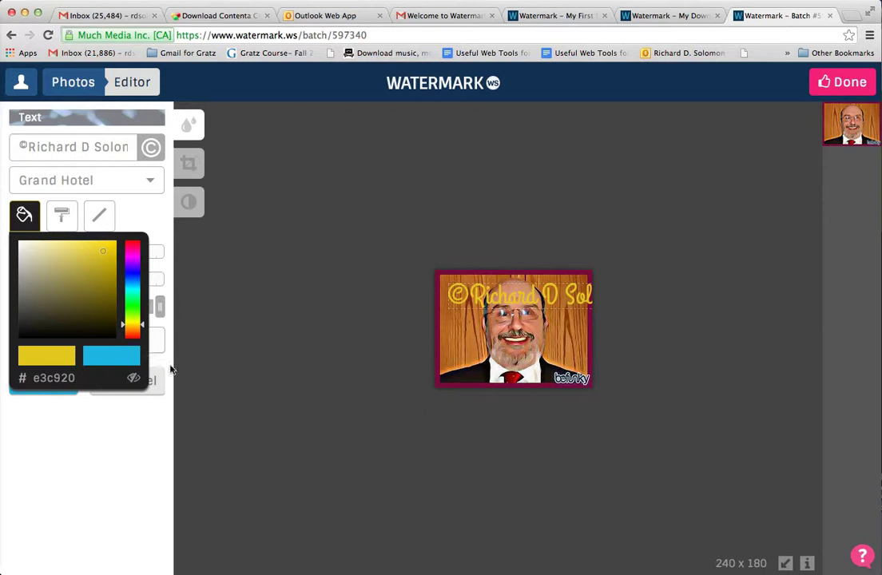
{"action": "left_click", "coordinate": [148, 217]}
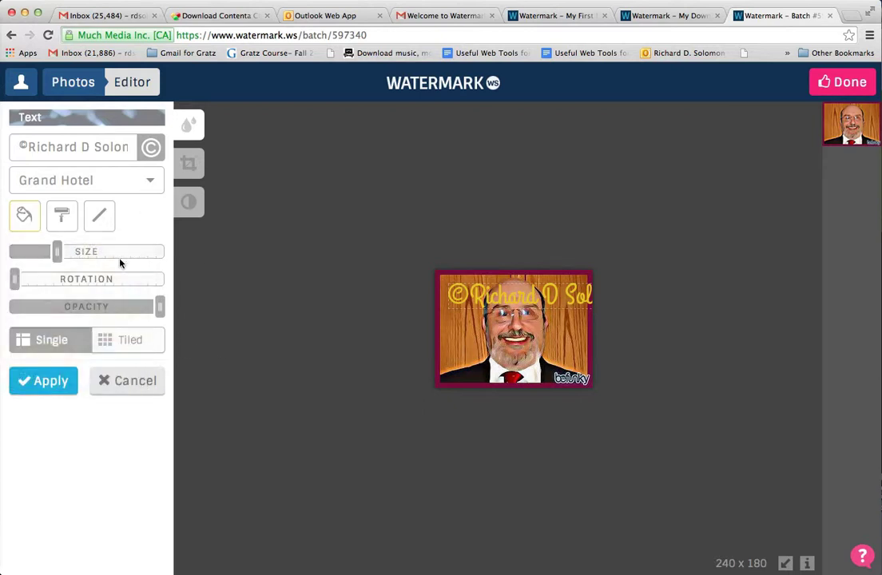
- Shrink the text to minimum size, drag it to the bottom edge, and keep Single layout
{"action": "left_click_drag", "start_coordinate": [56, 251], "coordinate": [11, 251]}
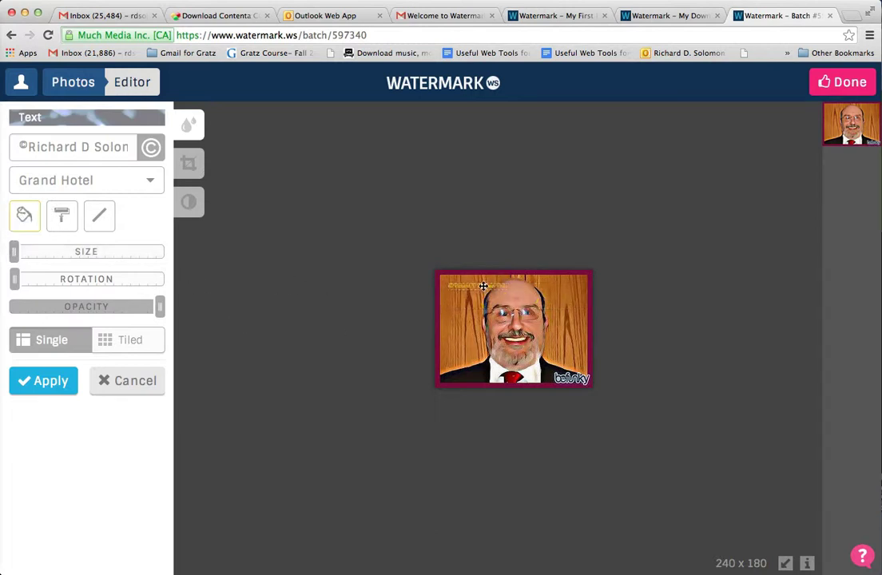
{"action": "left_click_drag", "start_coordinate": [476, 285], "coordinate": [475, 370]}
{"action": "left_click_drag", "start_coordinate": [476, 371], "coordinate": [473, 373]}
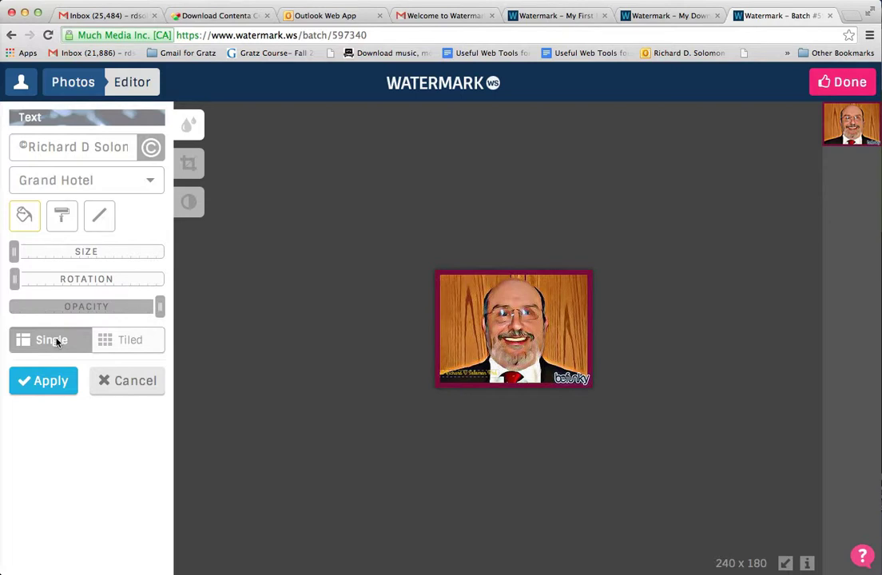
{"action": "left_click", "coordinate": [139, 341]}
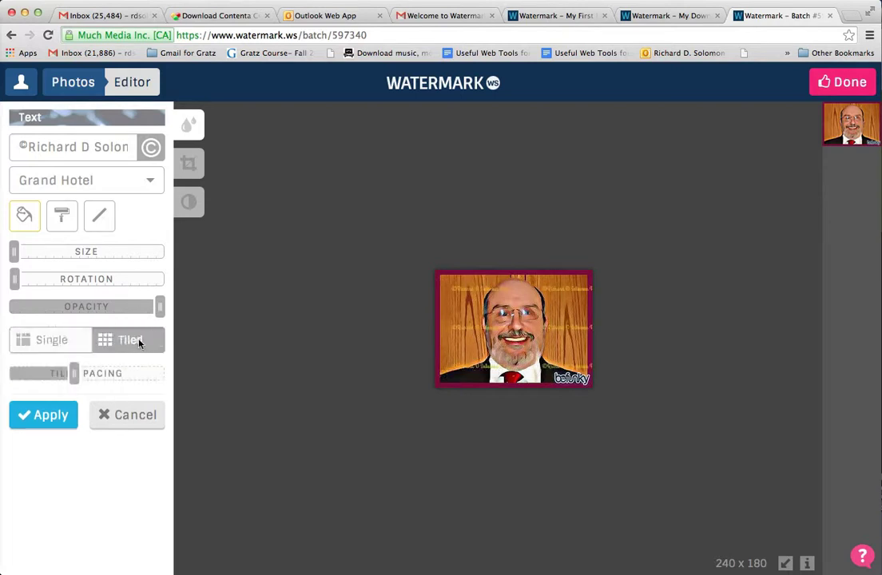
{"action": "left_click", "coordinate": [65, 343]}
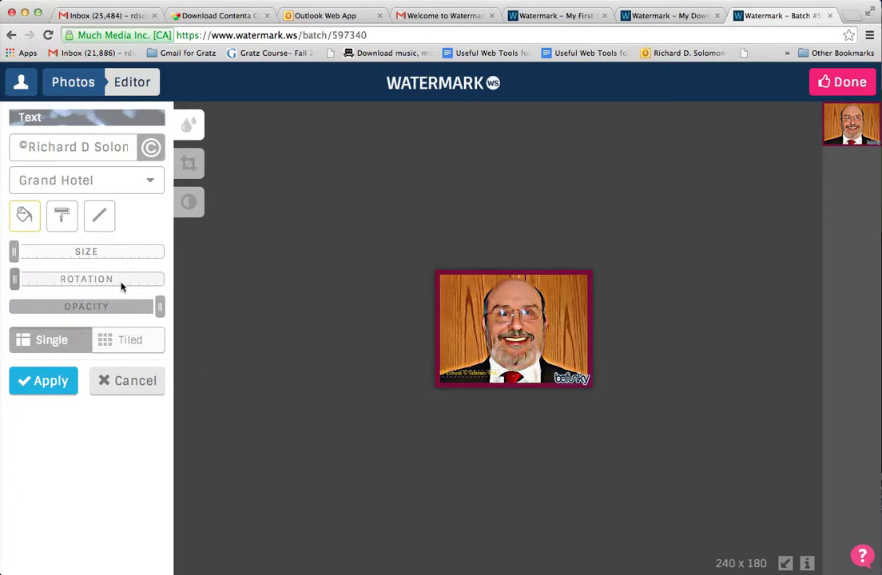
- Apply the watermark without saving a template and process batch #597340 for download
{"action": "left_click", "coordinate": [46, 383]}
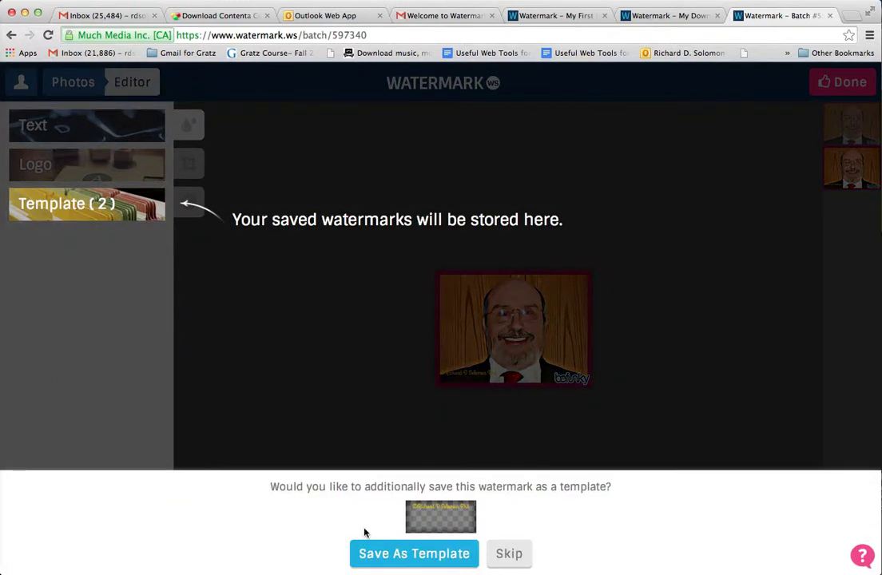
{"action": "left_click", "coordinate": [508, 555]}
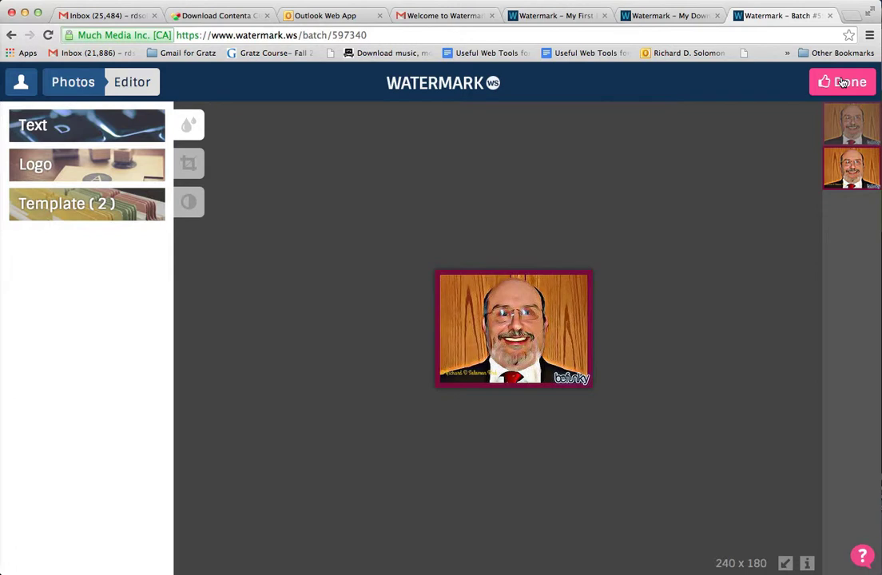
{"action": "left_click", "coordinate": [841, 82]}
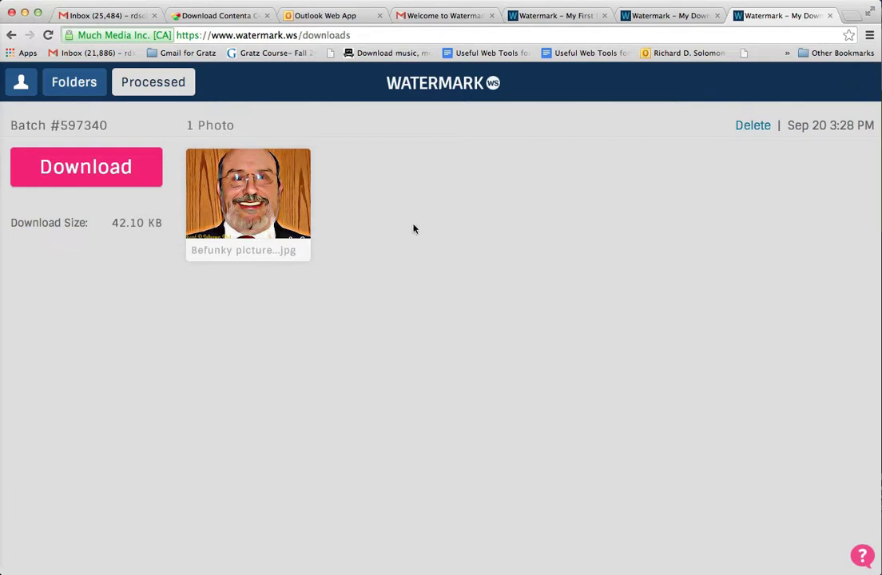
- Save the JPG to the Desktop as 'Befunky picture of RDS with copyright watermark' and open it
{"action": "left_click", "coordinate": [95, 172]}
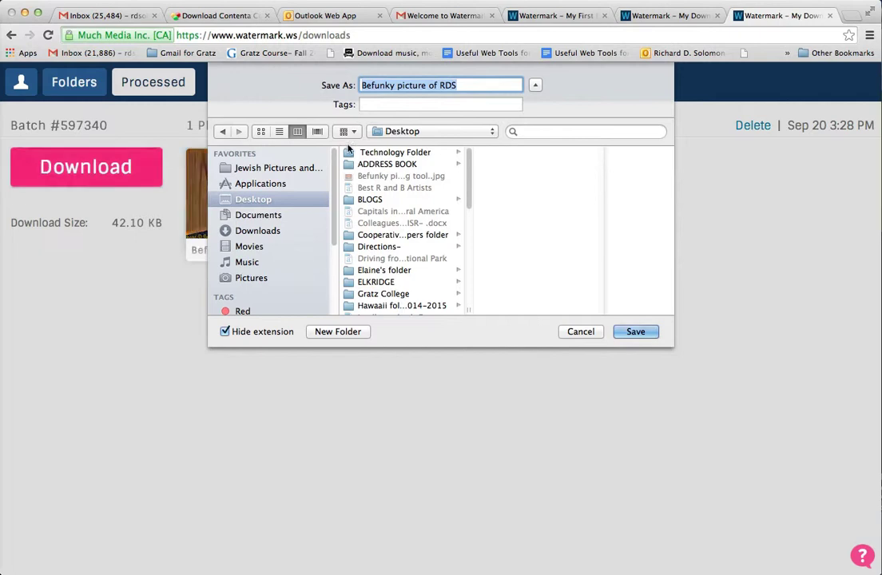
{"action": "left_click", "coordinate": [457, 84]}
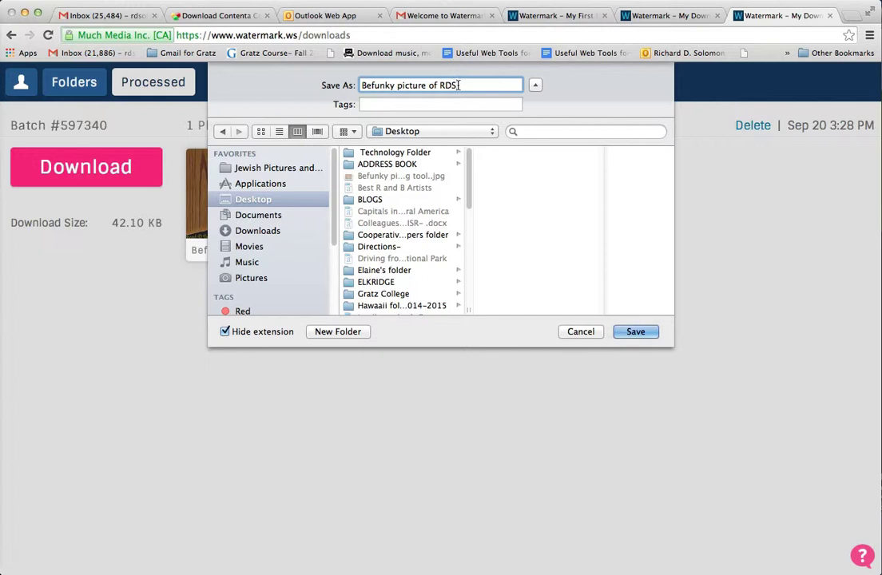
{"action": "type", "text": "with copyright wa"}
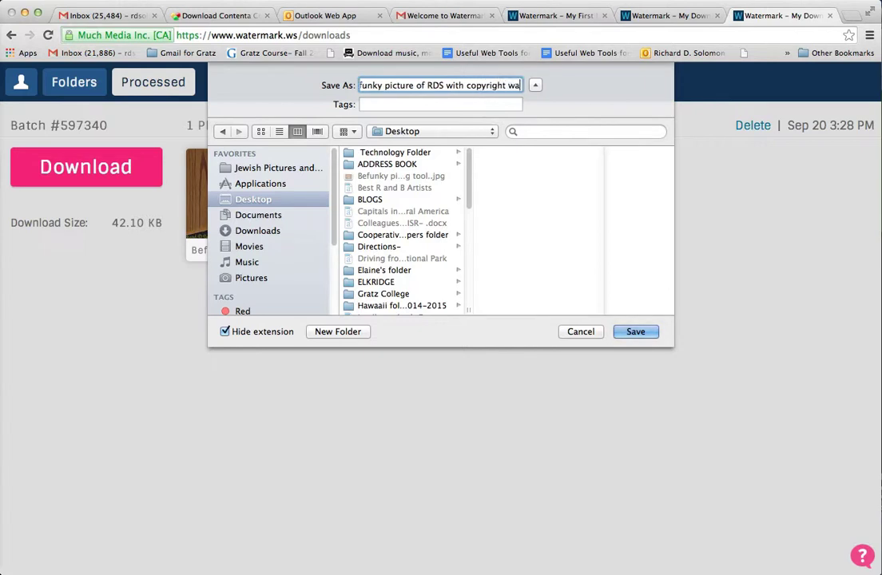
{"action": "type", "text": "termark"}
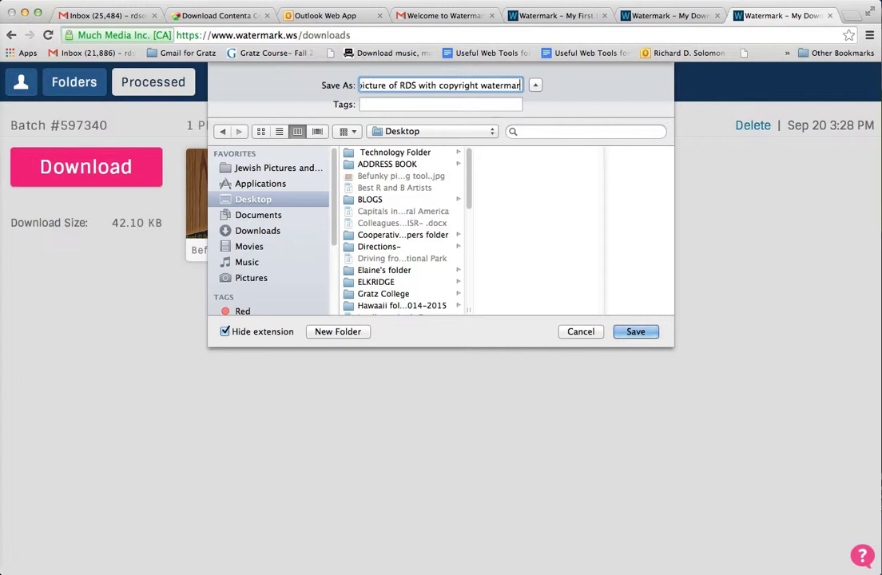
{"action": "left_click", "coordinate": [647, 333]}
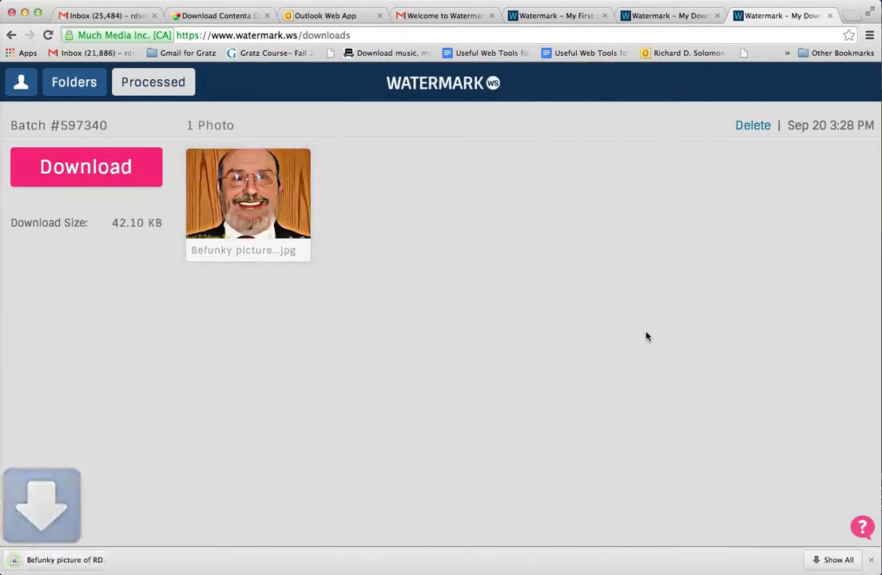
{"action": "left_click", "coordinate": [94, 560]}
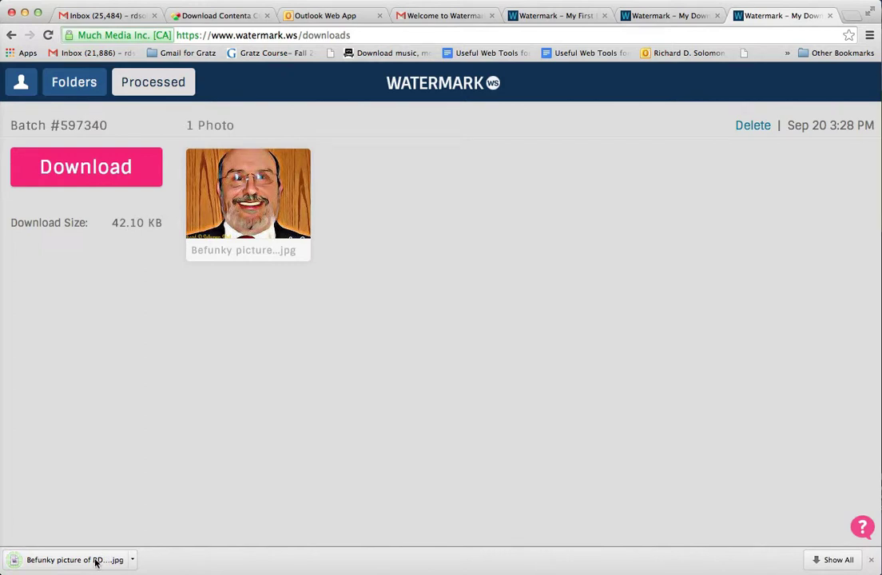